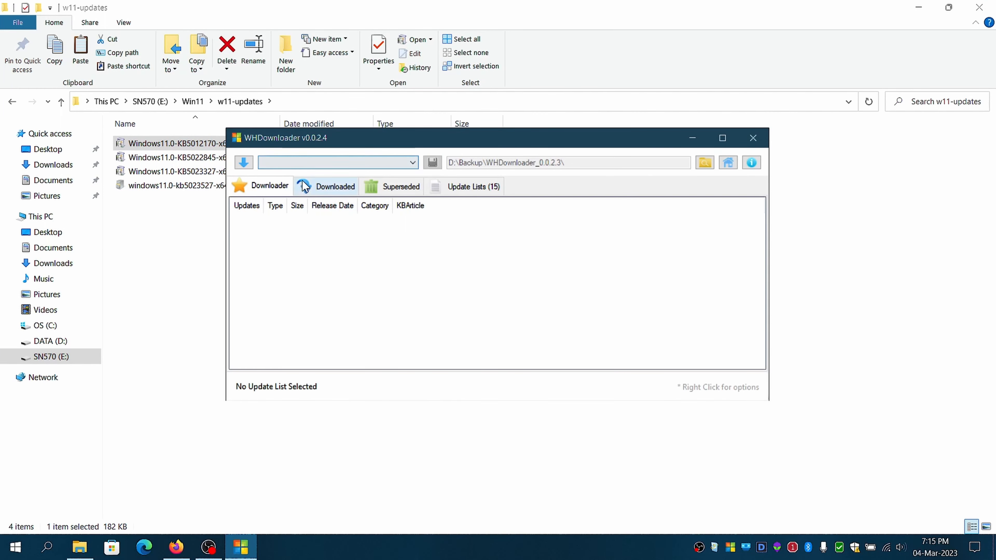
# Load the Windows11-x64 update list and expand the general updates among the already downloaded ones.
pyautogui.click(310, 163)
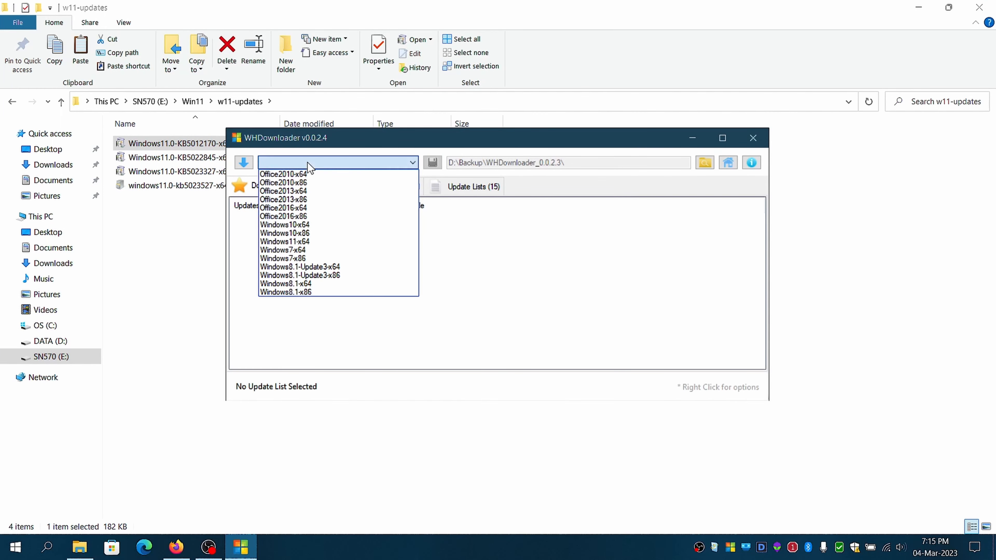
pyautogui.click(321, 243)
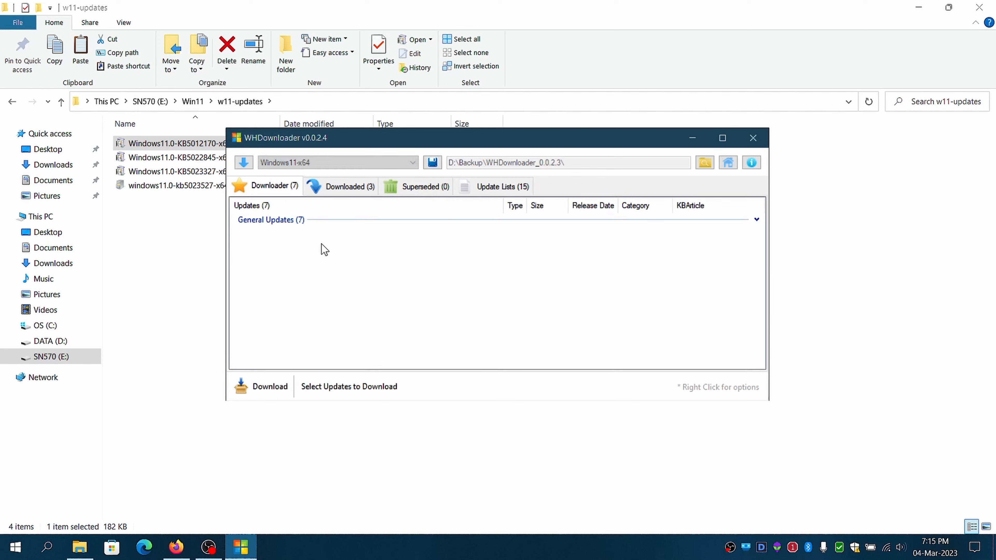
pyautogui.click(343, 192)
pyautogui.click(757, 220)
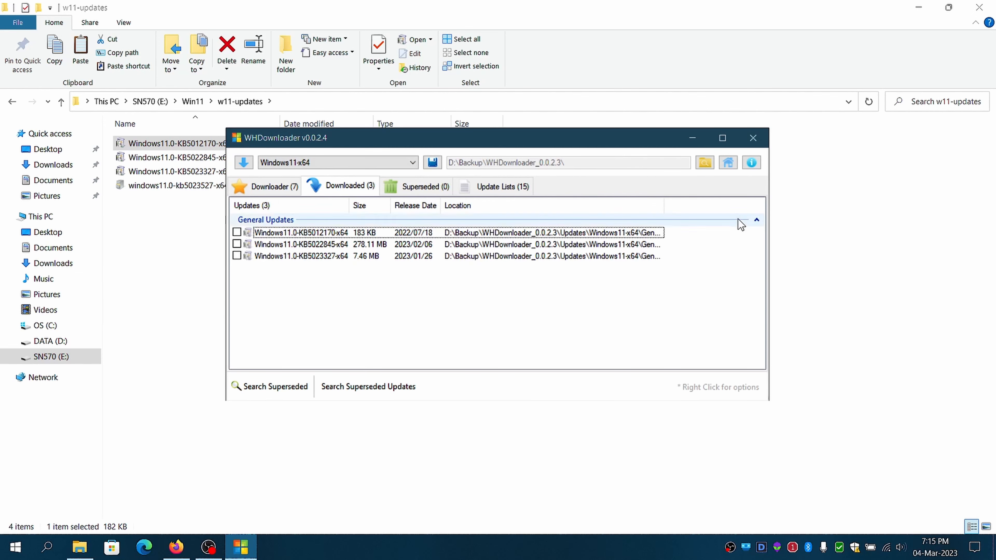
pyautogui.moveTo(560, 144); pyautogui.dragTo(708, 157)
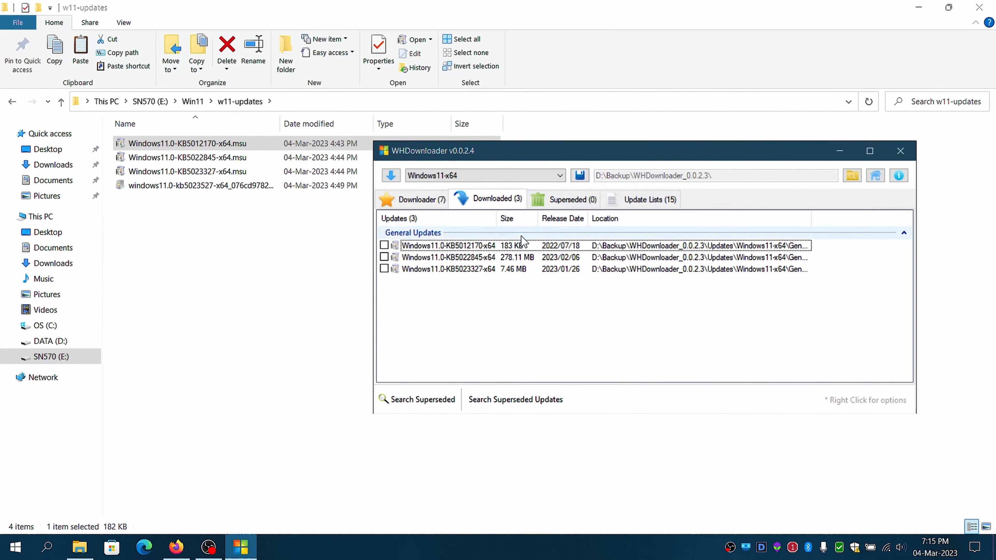
# Review the general updates available to download, check the downloaded ones again, and close WHDownloader.
pyautogui.click(416, 199)
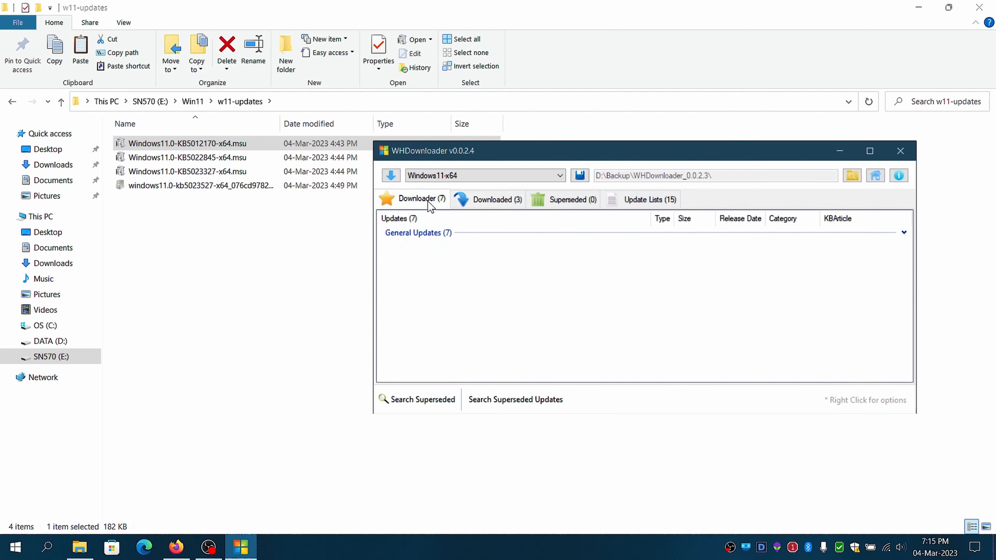
pyautogui.click(900, 233)
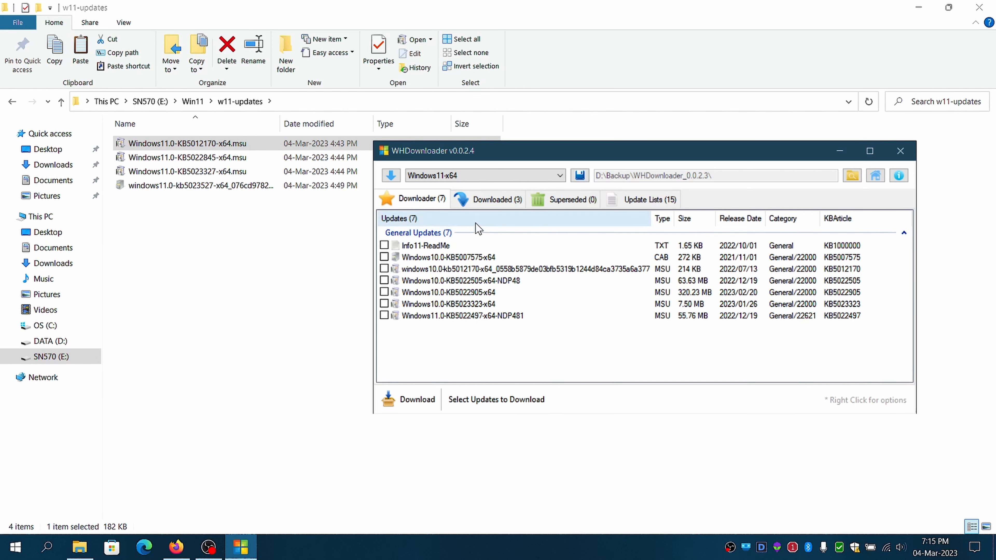
pyautogui.click(483, 201)
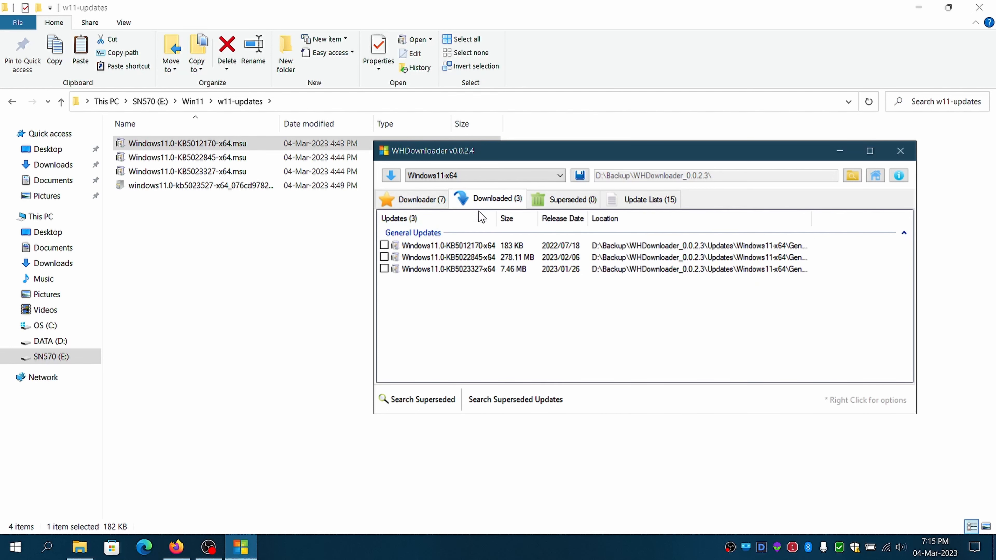
pyautogui.click(900, 151)
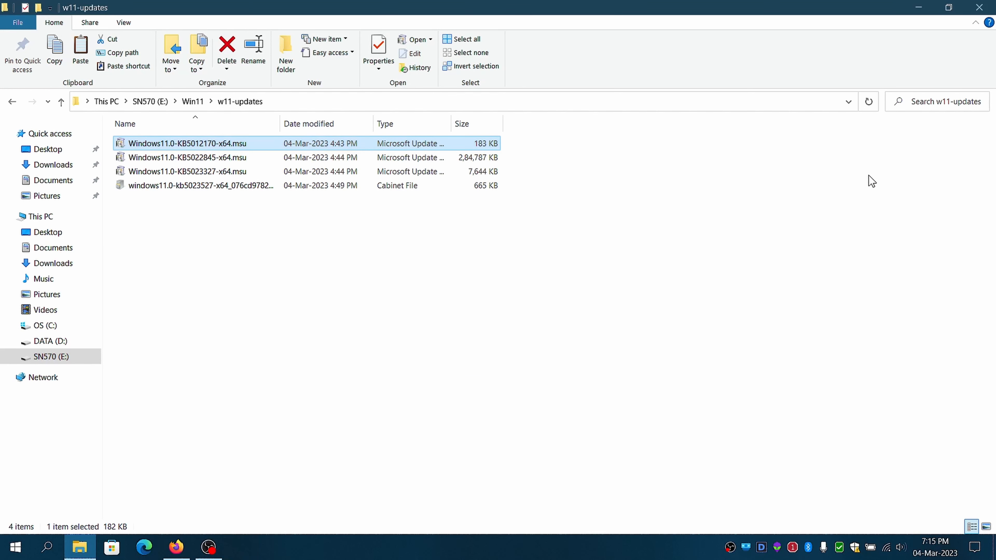
# Switch to Firefox and review the download verification instructions and ISO hash table on Microsoft's Download Windows 11 page.
pyautogui.moveTo(208, 547)
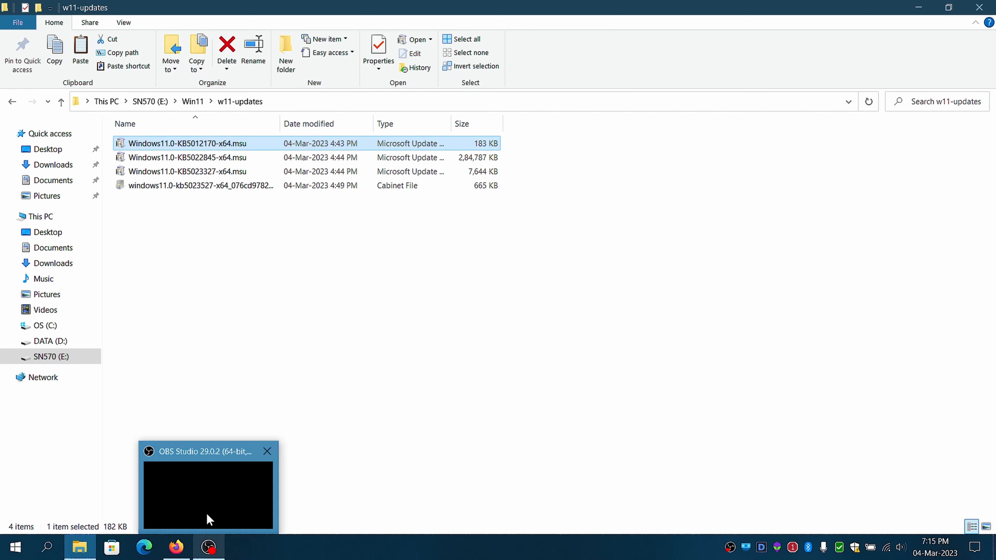
pyautogui.click(208, 520)
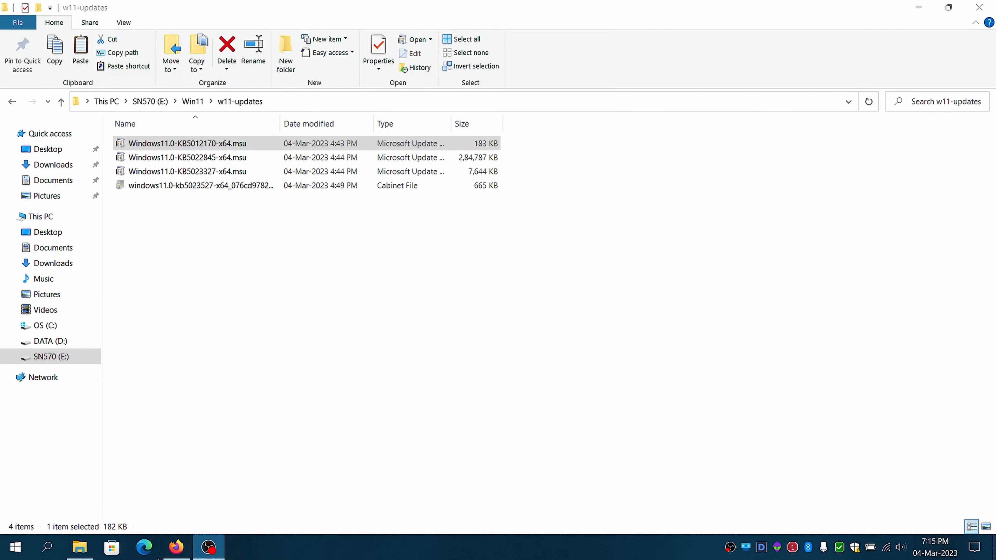
pyautogui.click(183, 549)
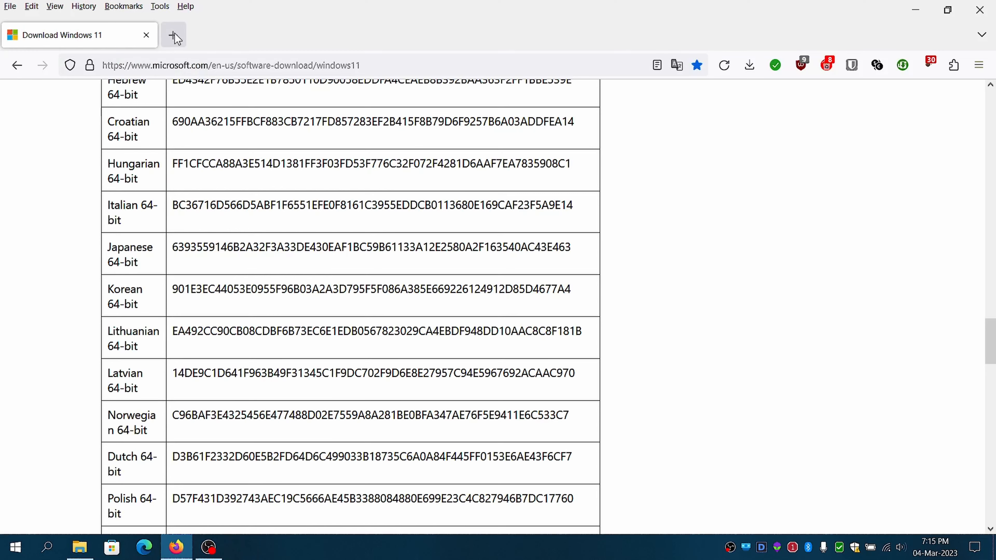
pyautogui.scroll(20, 268, 194)
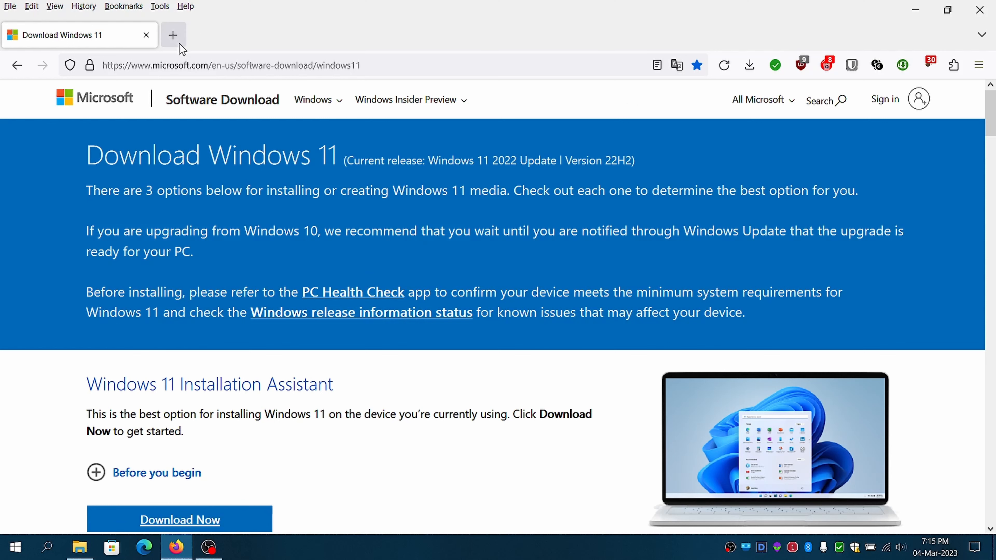
pyautogui.scroll(-10, 448, 368)
pyautogui.scroll(-5, 445, 363)
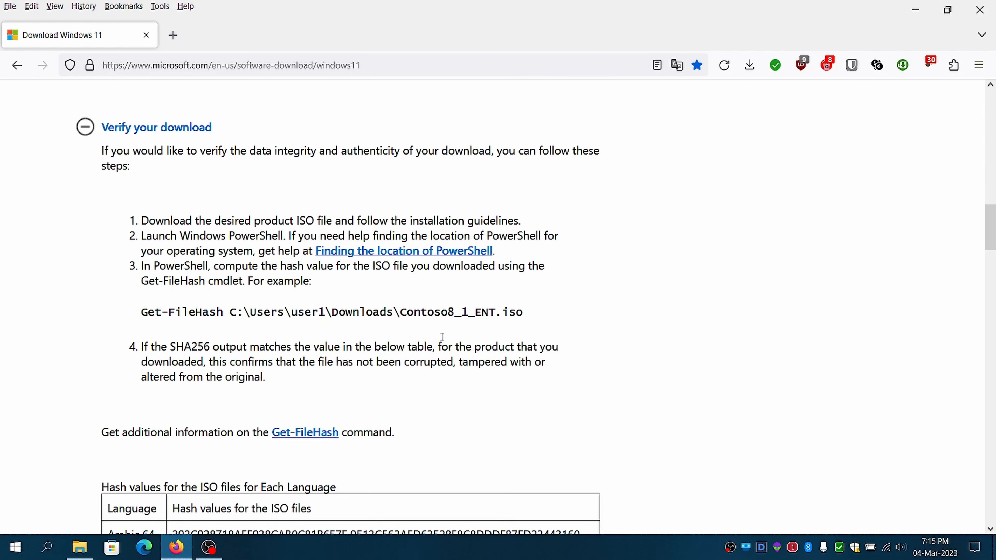
pyautogui.scroll(-5, 483, 374)
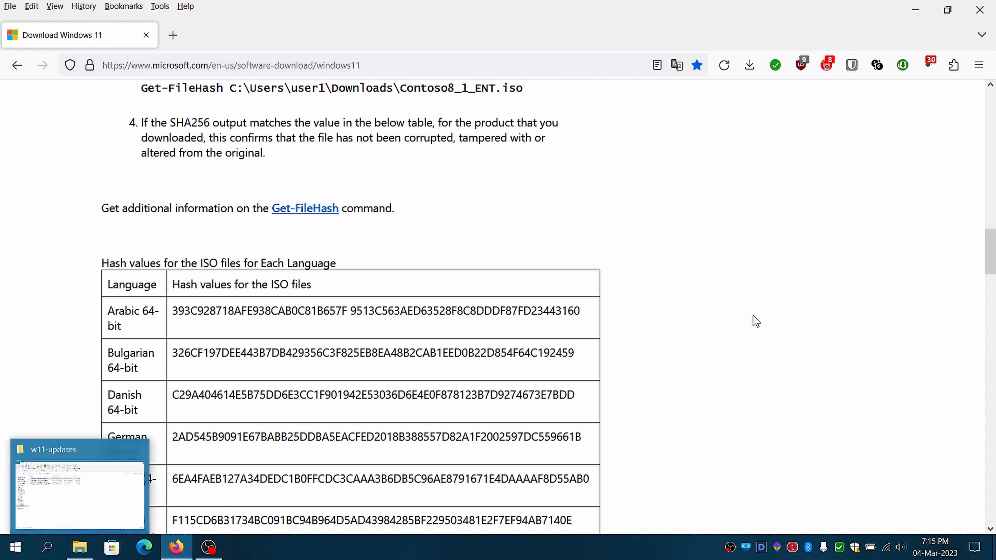
# Return to File Explorer and calculate the file hashes of Win11_22H2_English_x64v1.iso in the Win11 folder through its properties.
pyautogui.click(85, 506)
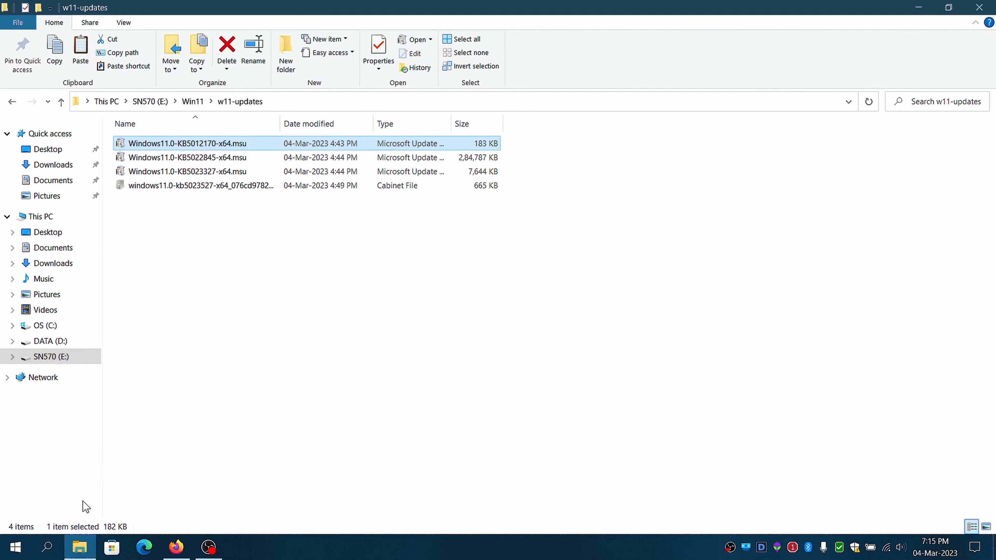
pyautogui.click(192, 101)
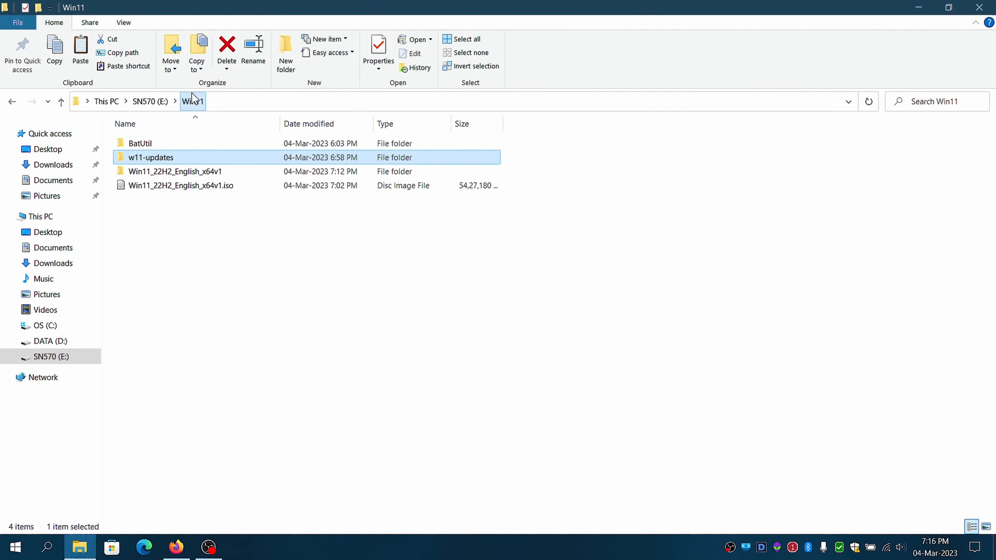
pyautogui.click(158, 302)
pyautogui.click(186, 186)
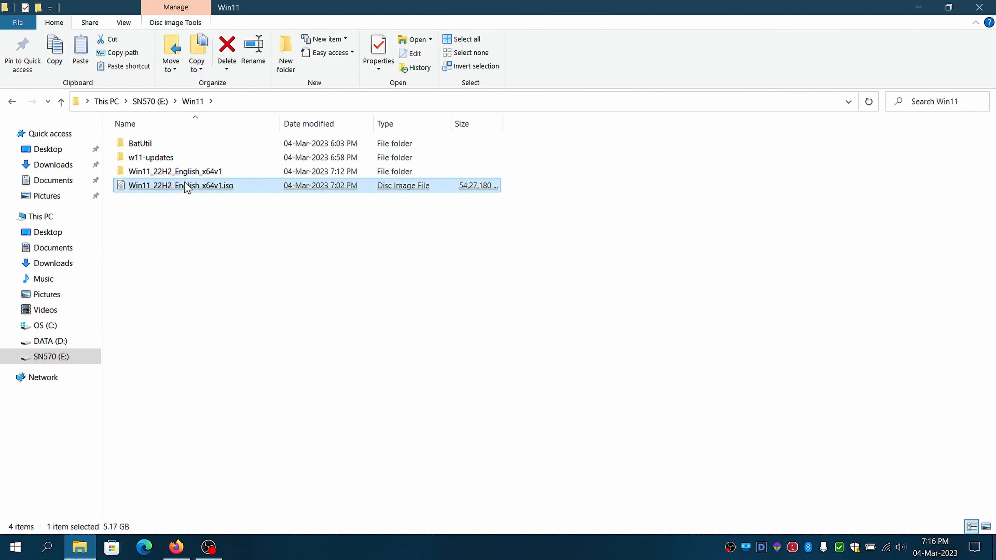
pyautogui.rightClick(186, 186)
pyautogui.click(258, 495)
pyautogui.click(249, 212)
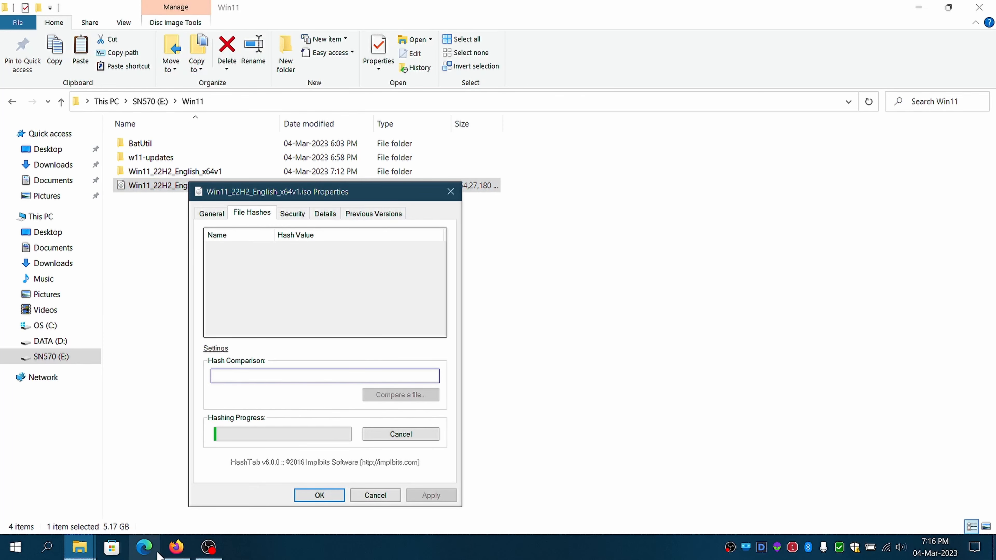
# Copy the English 64-bit ISO hash value from the Download Windows 11 page in Firefox.
pyautogui.click(177, 546)
pyautogui.scroll(-10, 238, 436)
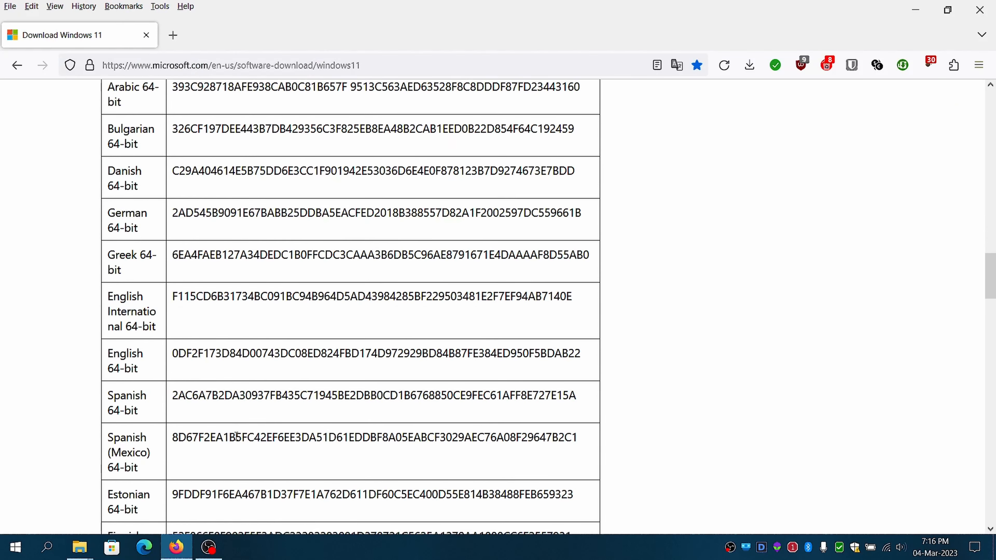
pyautogui.scroll(-5, 242, 439)
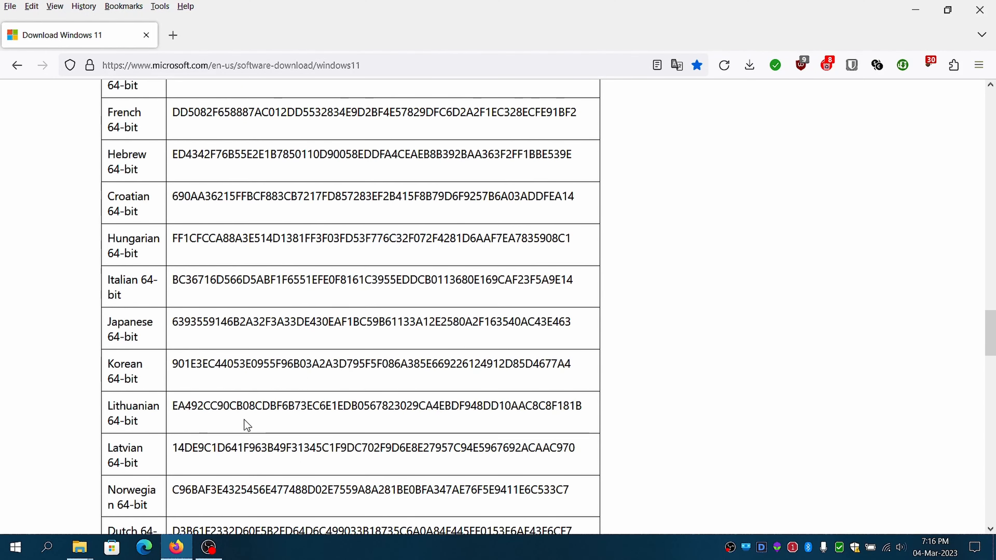
pyautogui.scroll(2, 243, 422)
pyautogui.scroll(7, 239, 387)
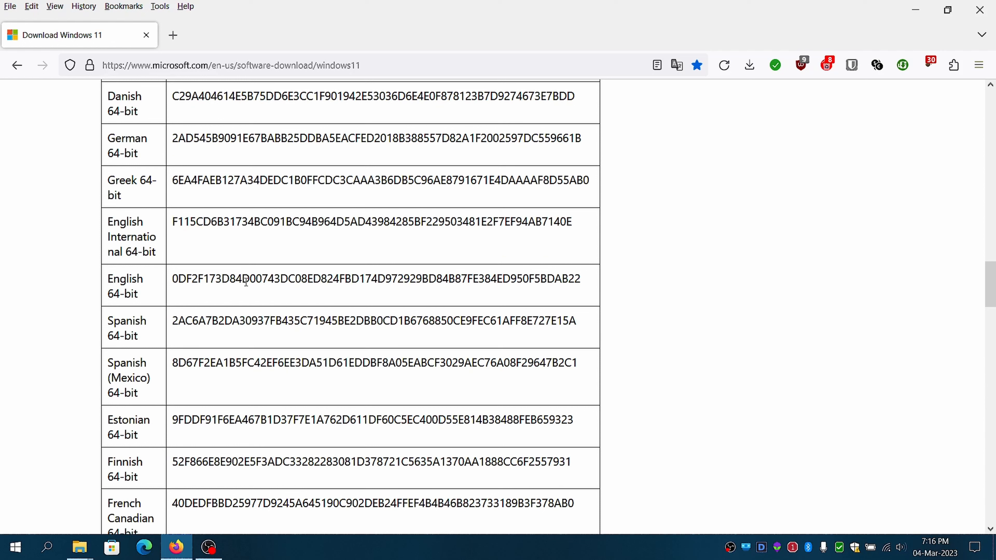
pyautogui.doubleClick(246, 280)
pyautogui.rightClick(254, 280)
pyautogui.click(261, 290)
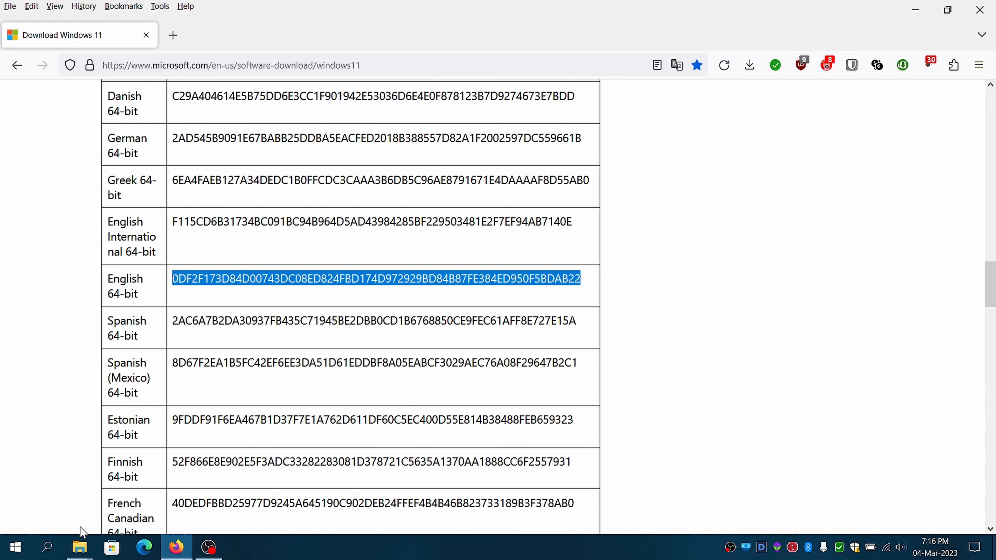
# Compare the copied hash with the calculated hashes of the ISO file and close its properties.
pyautogui.moveTo(81, 546)
pyautogui.click(160, 506)
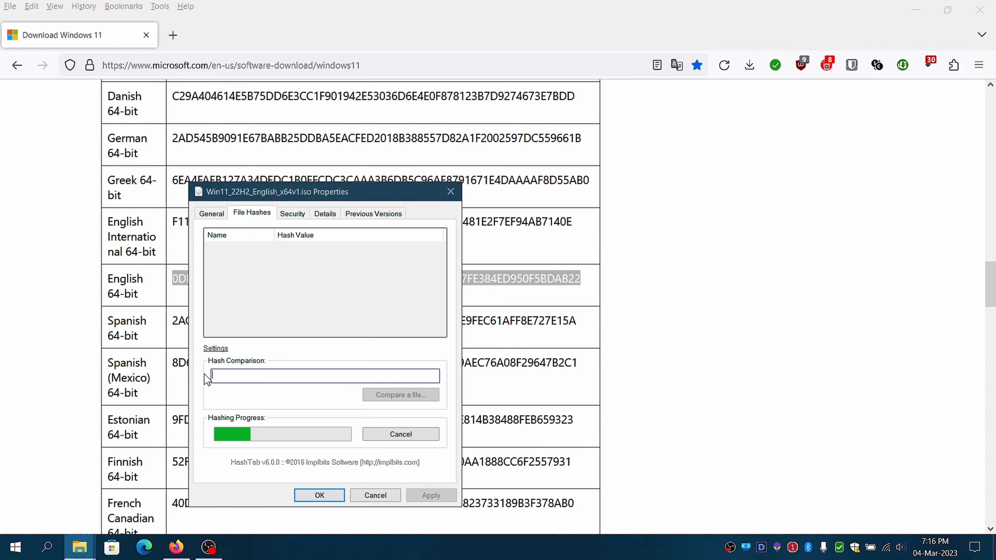
pyautogui.rightClick(232, 375)
pyautogui.click(263, 418)
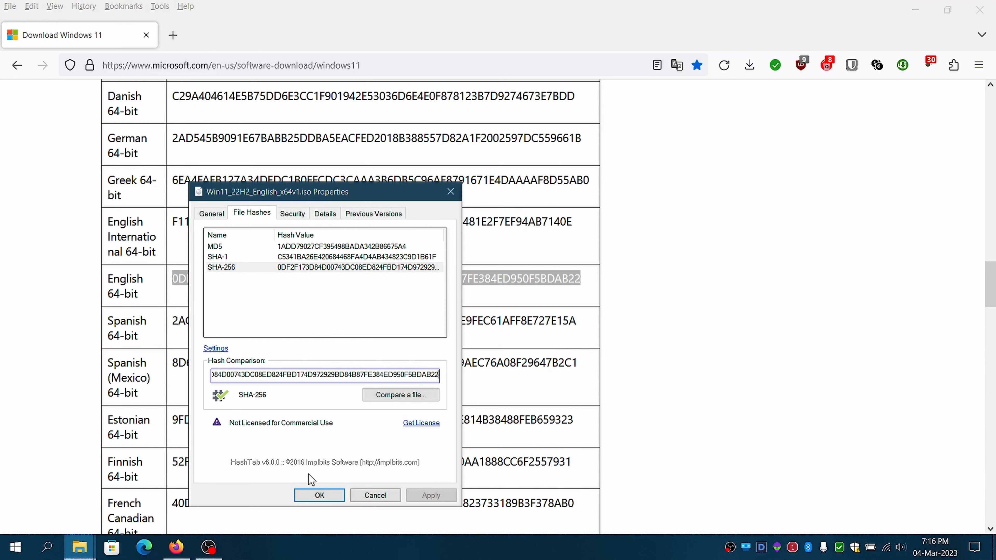
pyautogui.click(320, 494)
# Return to File Explorer and open the W10UI folder inside BatUtil.
pyautogui.moveTo(88, 540)
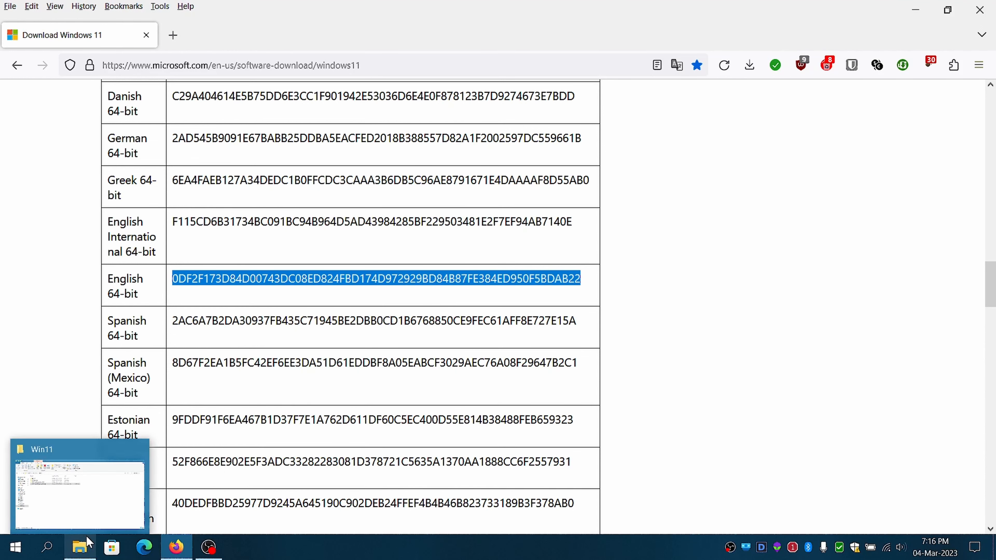
pyautogui.click(94, 515)
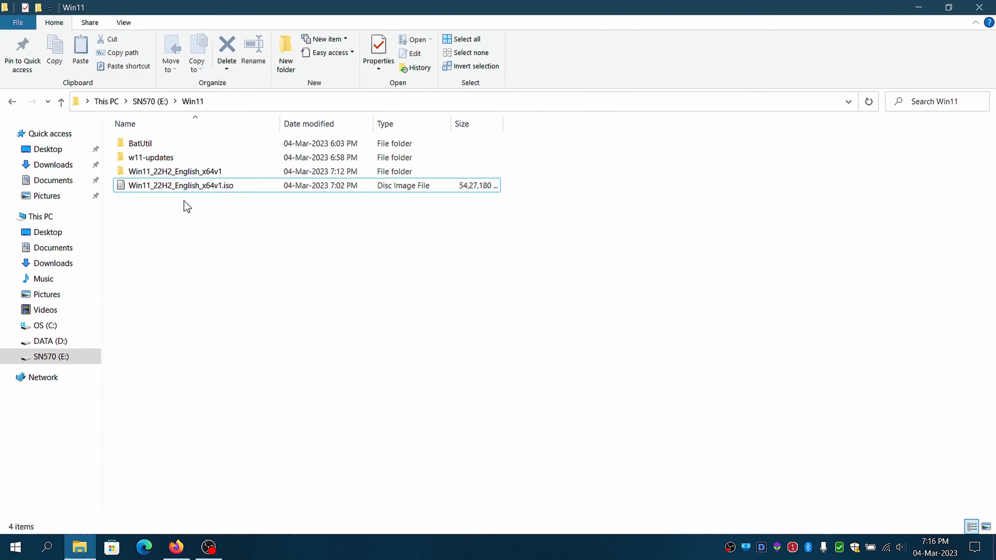
pyautogui.doubleClick(151, 145)
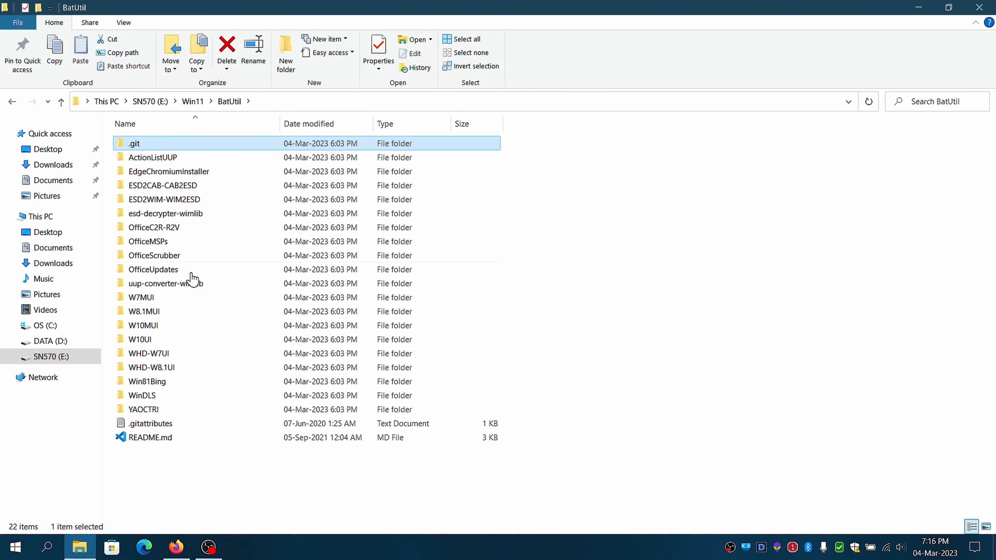
pyautogui.click(164, 339)
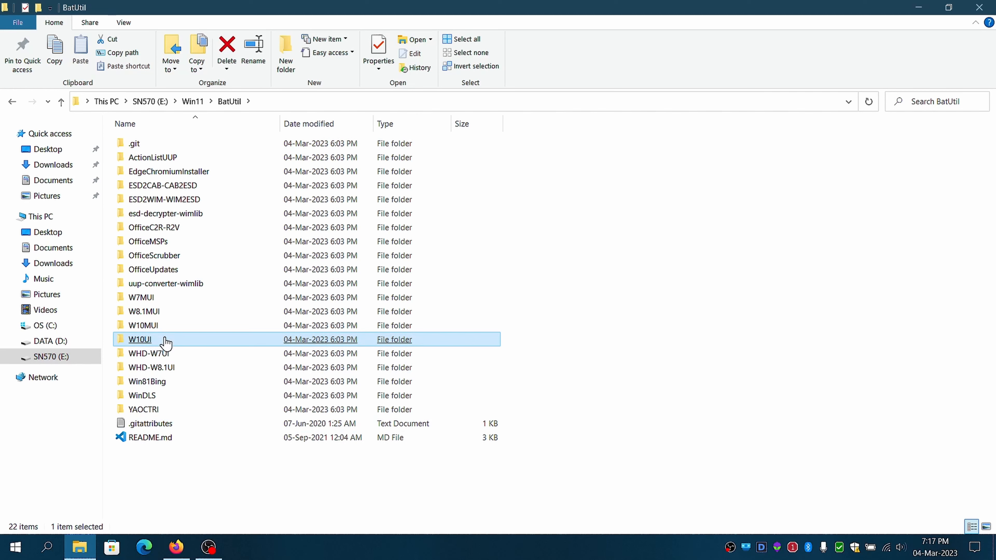
pyautogui.doubleClick(164, 339)
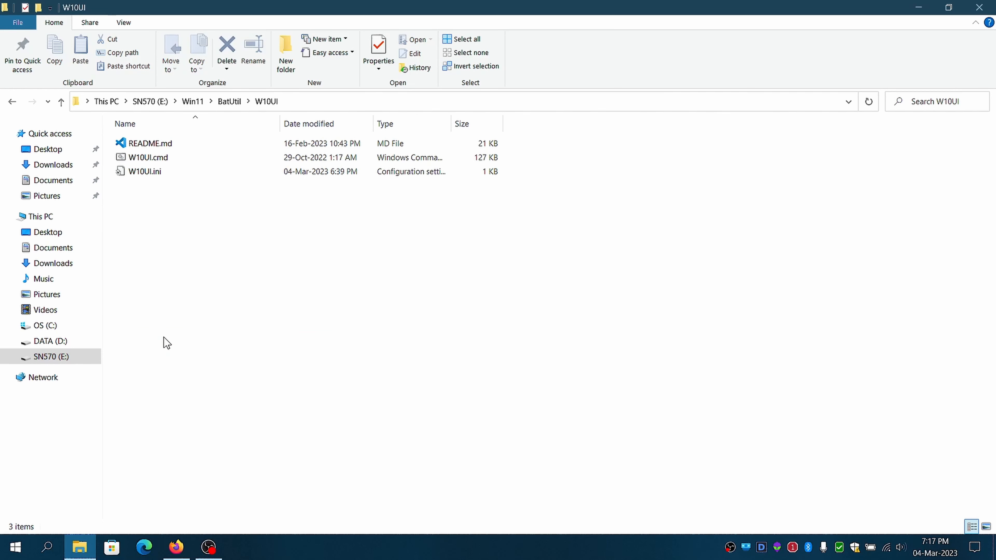
# Run W10UI.cmd as administrator and move its console window aside from the file list.
pyautogui.rightClick(150, 160)
pyautogui.click(184, 208)
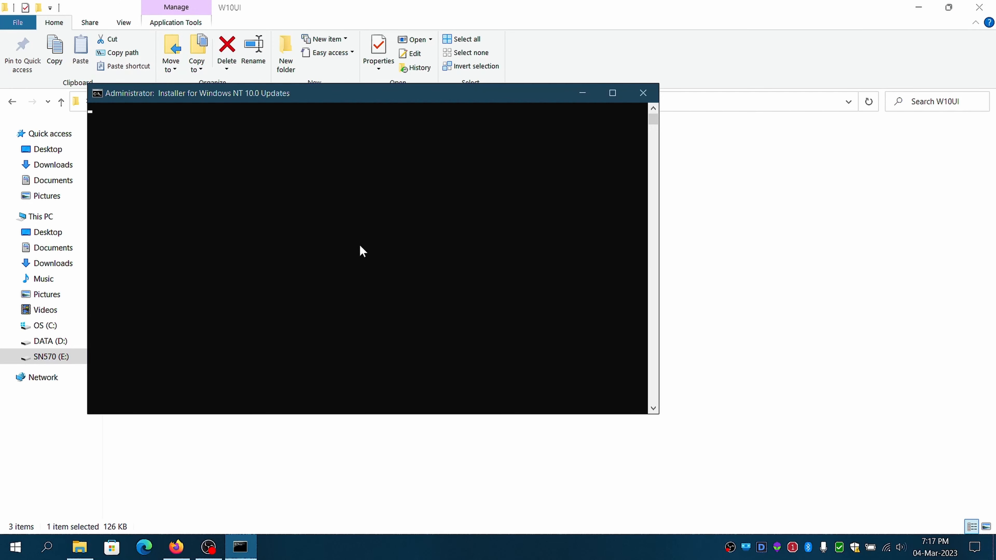
pyautogui.moveTo(336, 96); pyautogui.dragTo(468, 108)
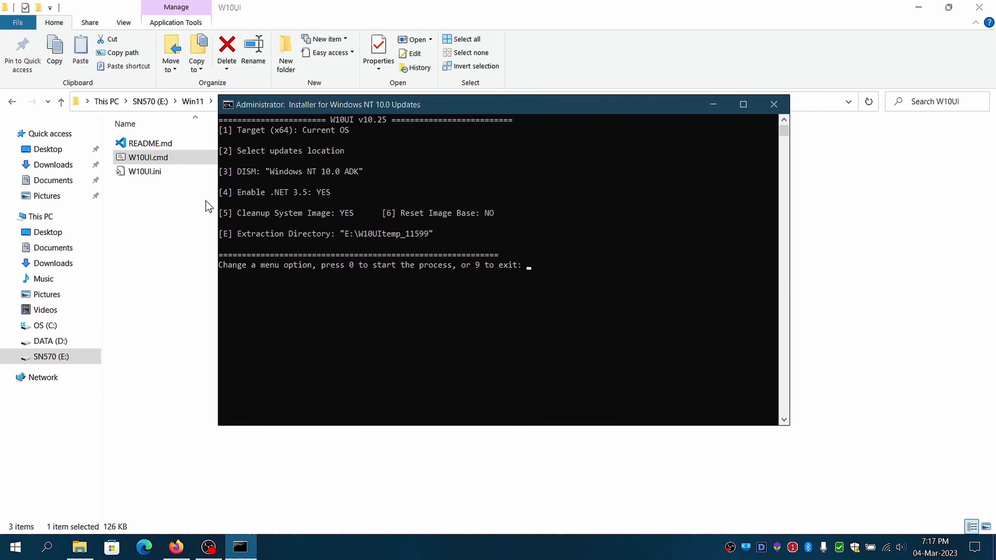
# Open W10UI.ini in Notepad and examine its Net35, Cleanup, LCUwinre, WinRE, UpdtBootFiles and ISO settings.
pyautogui.doubleClick(158, 172)
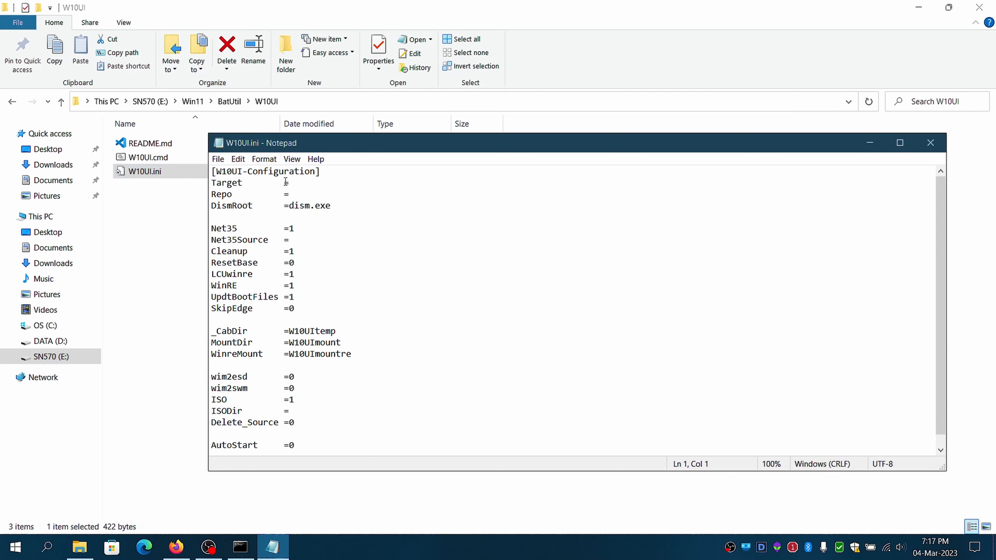
pyautogui.click(305, 230)
pyautogui.click(253, 251)
pyautogui.click(304, 254)
pyautogui.click(305, 273)
pyautogui.click(301, 297)
pyautogui.click(305, 286)
pyautogui.scroll(-1, 308, 290)
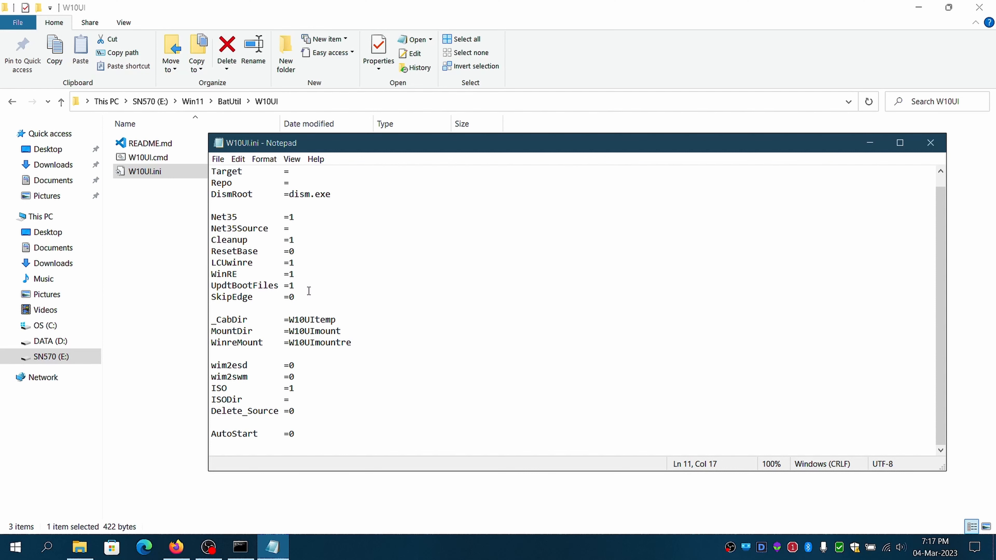
pyautogui.click(295, 388)
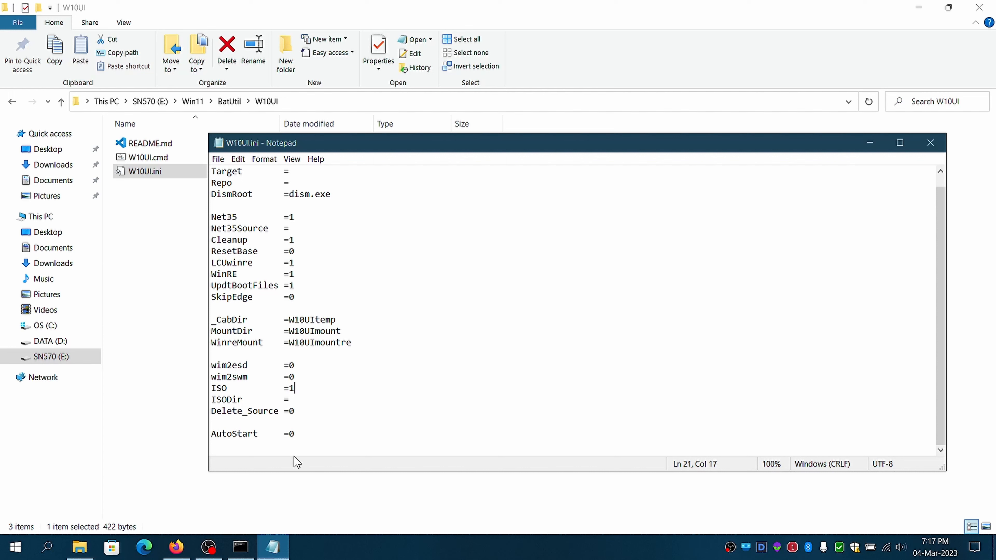